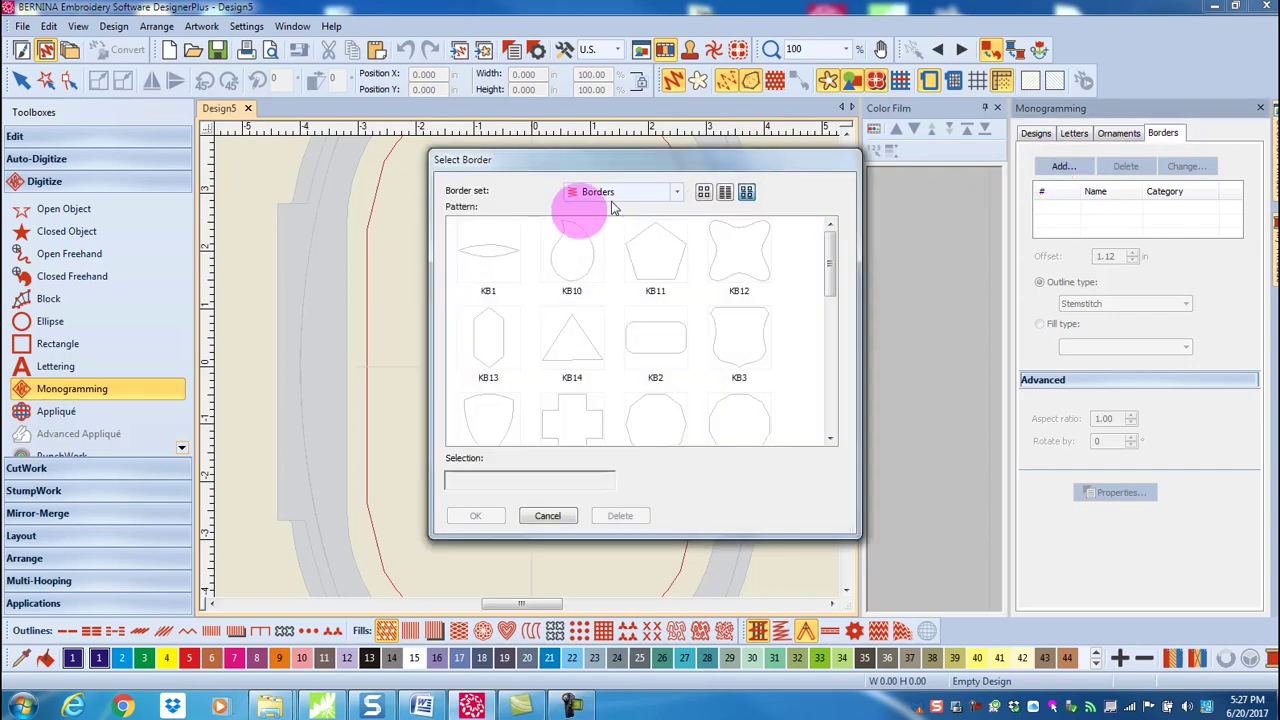
# Browse the list of border sets in the Select Border dialog
pyautogui.click(677, 193)
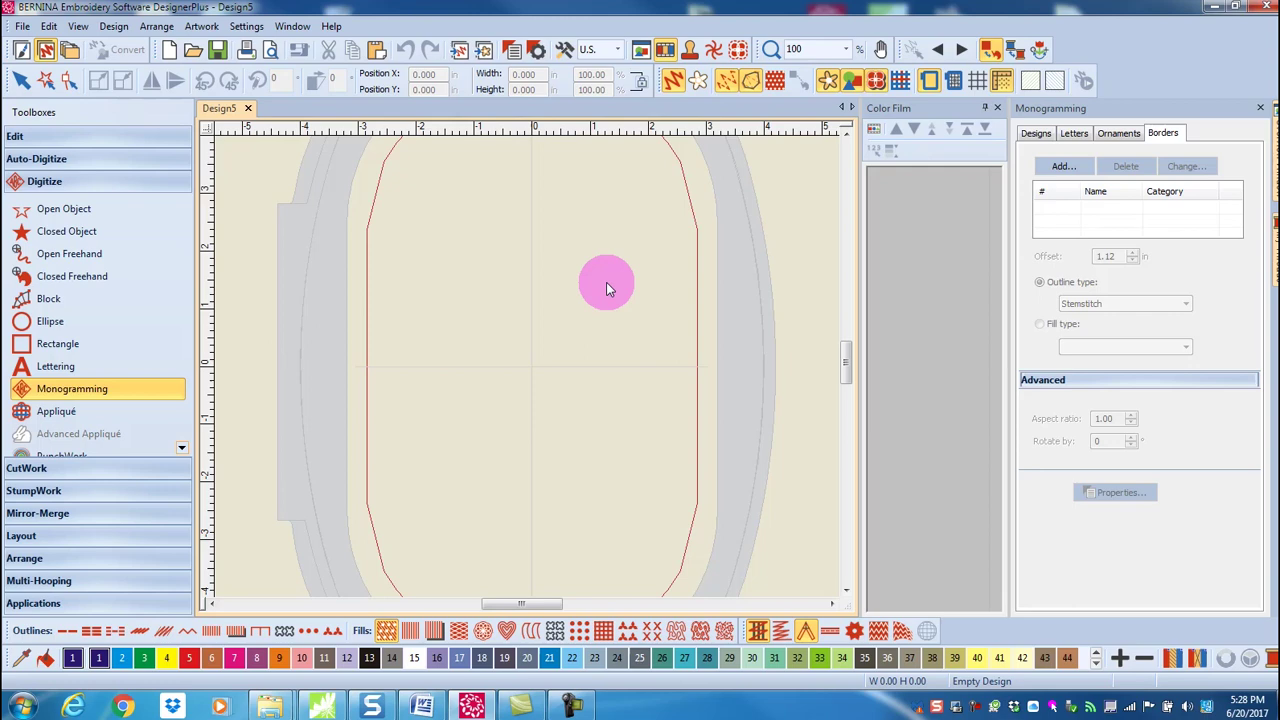
# Switch Design5 to Artwork Canvas and bring up the basic shapes flyout
pyautogui.click(22, 50)
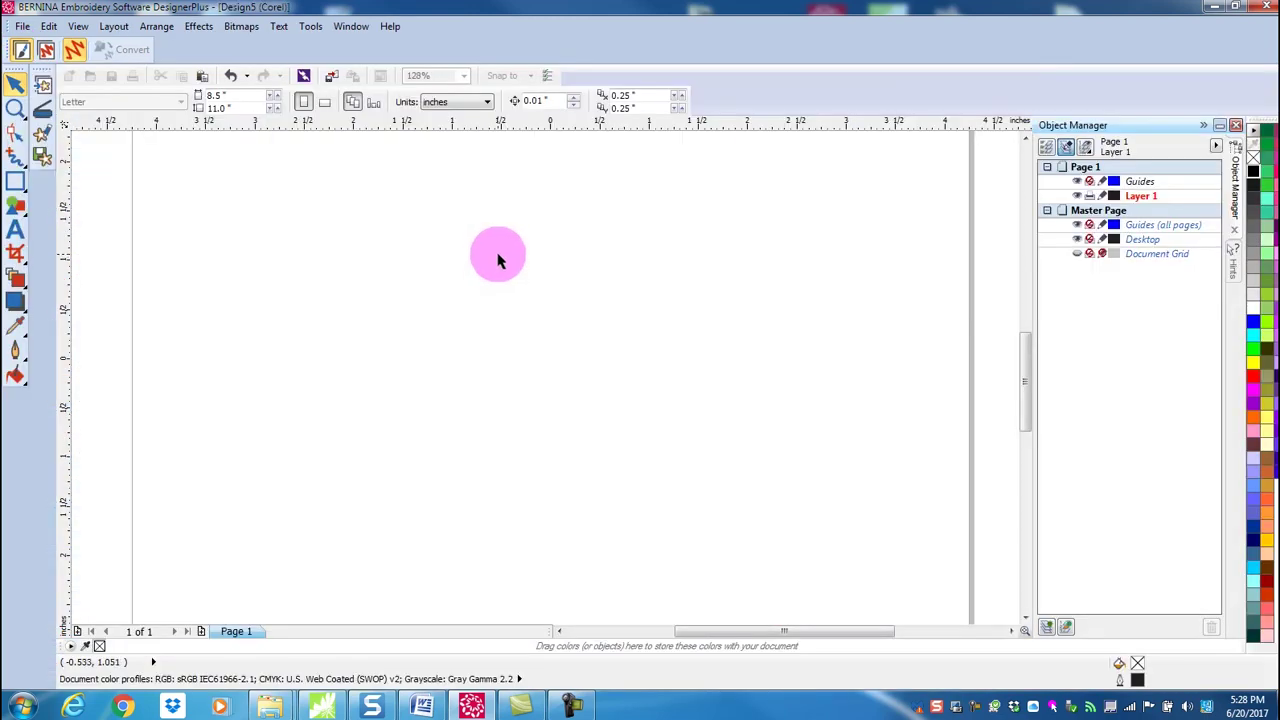
pyautogui.click(16, 184)
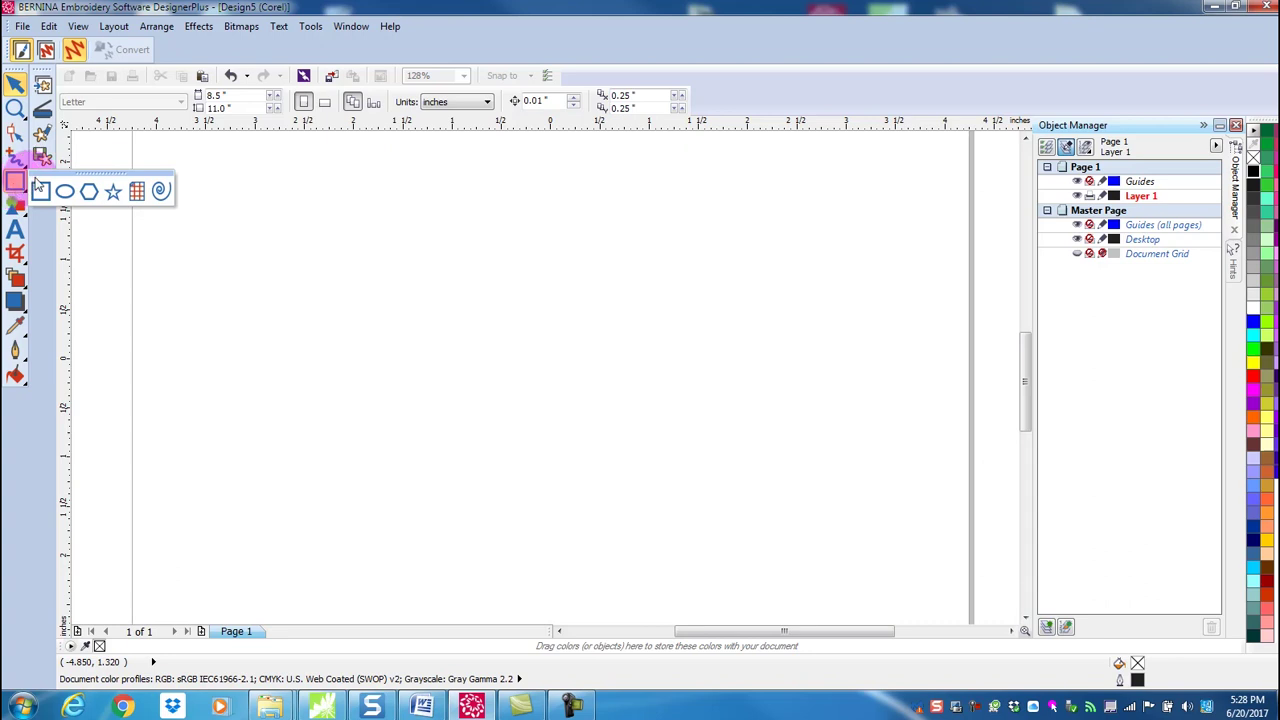
# Draw a star near the page's upper middle and raise it to 10 points
pyautogui.click(115, 196)
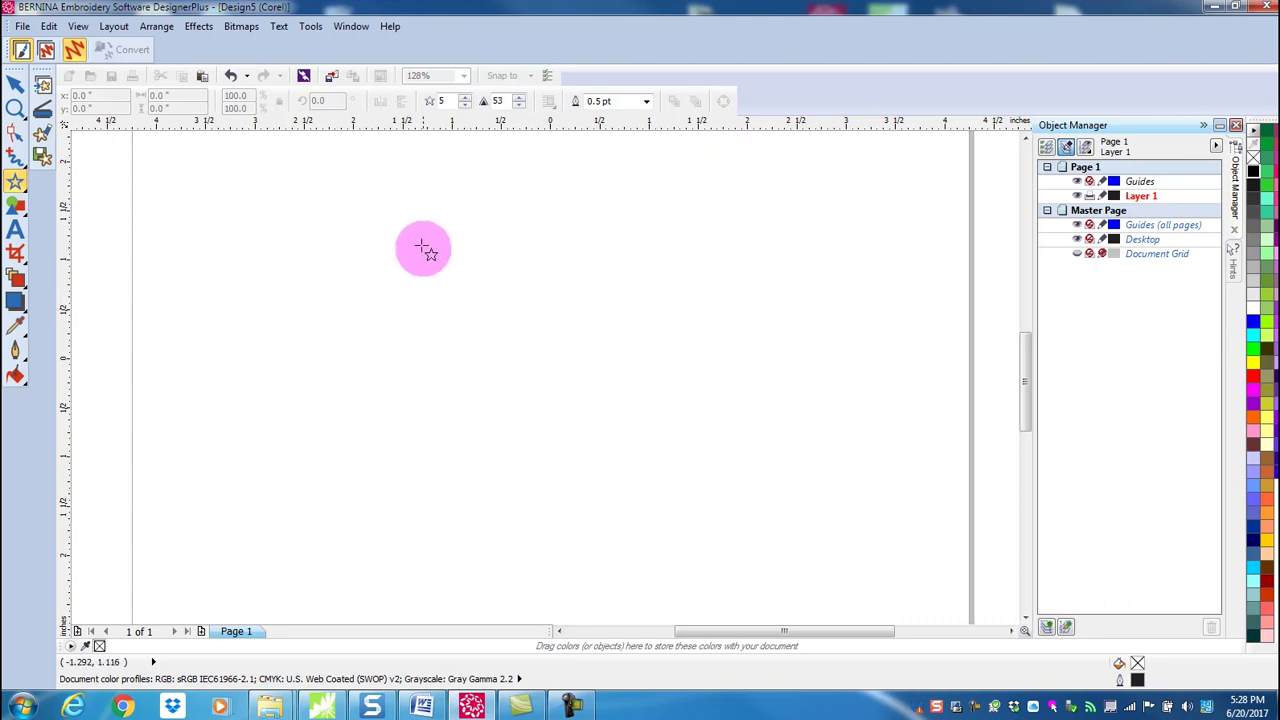
pyautogui.moveTo(355, 203); pyautogui.dragTo(522, 352)
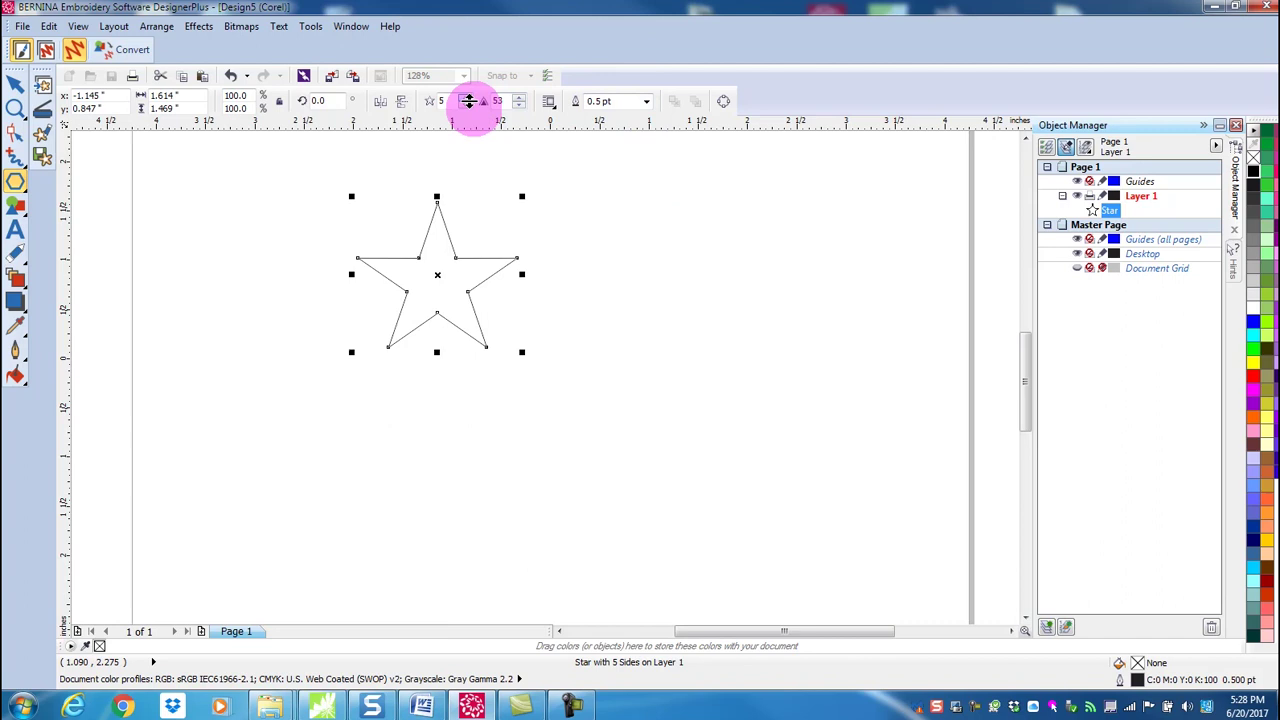
pyautogui.click(465, 99)
pyautogui.click(465, 99)
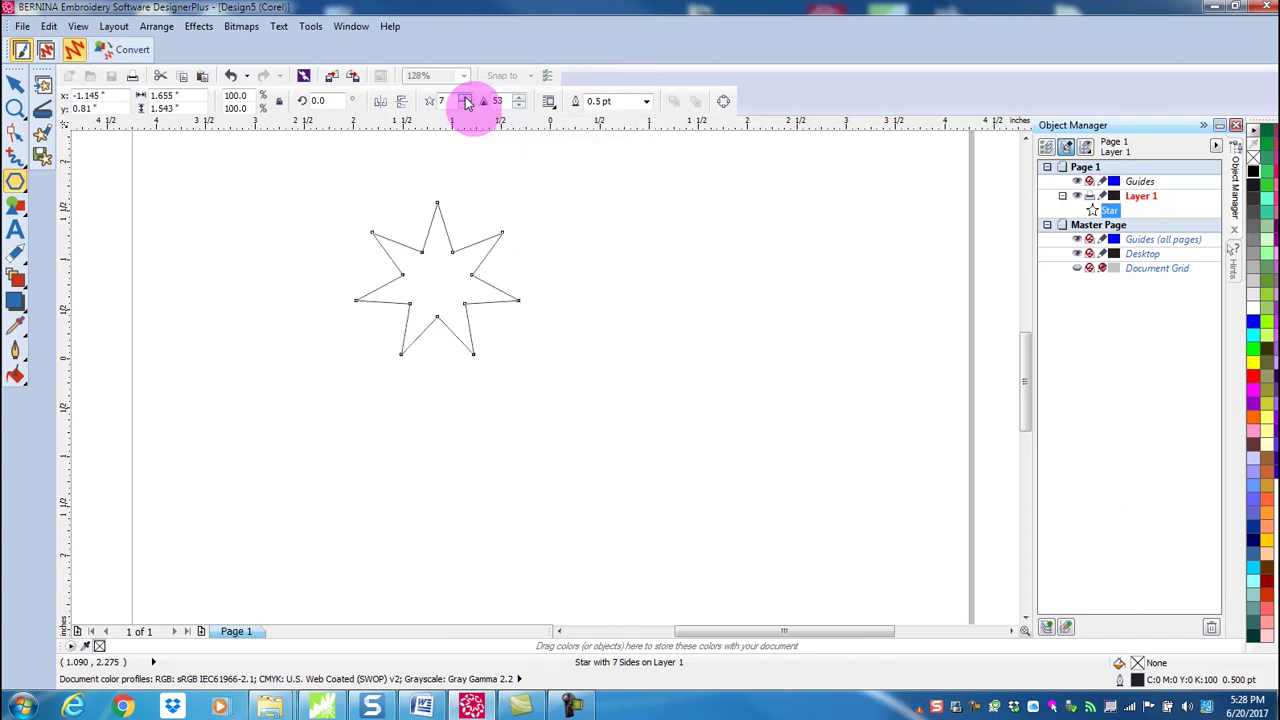
pyautogui.click(465, 99)
pyautogui.click(465, 99)
pyautogui.click(465, 99)
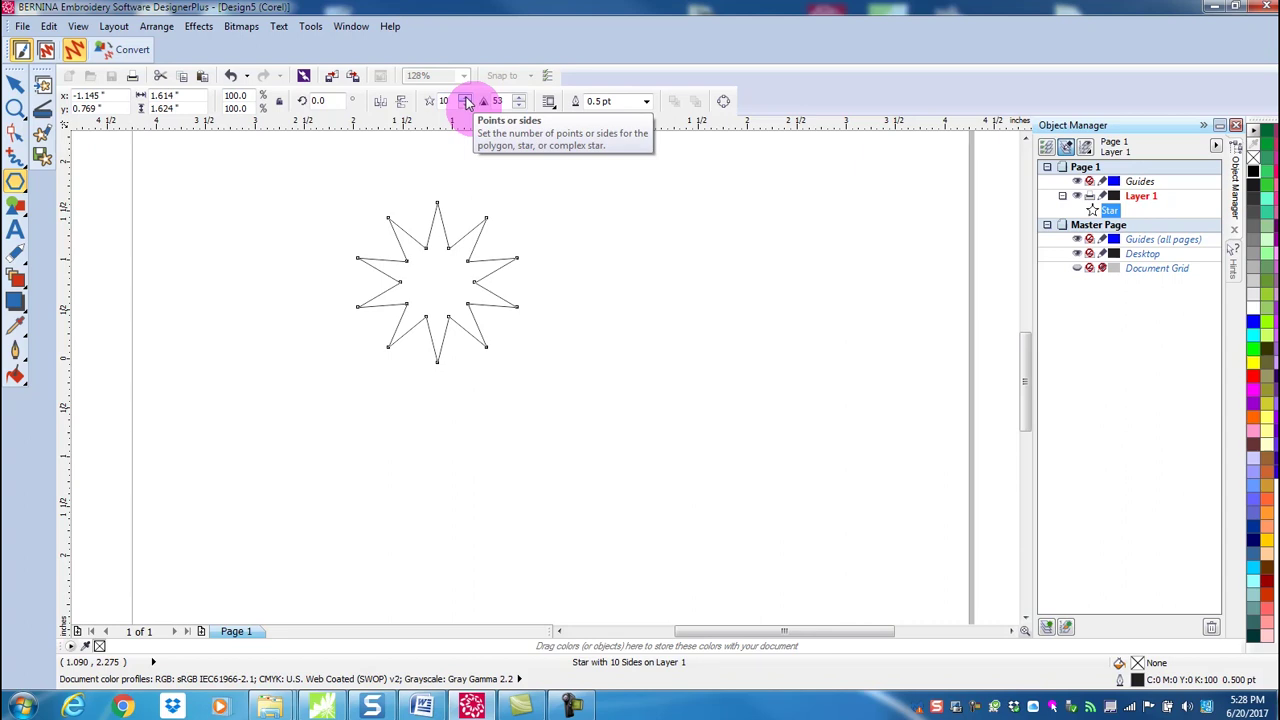
# Lower the star's sharpness to 40 and convert it to an embroidery outline
pyautogui.click(519, 105)
pyautogui.click(519, 105)
pyautogui.click(519, 105)
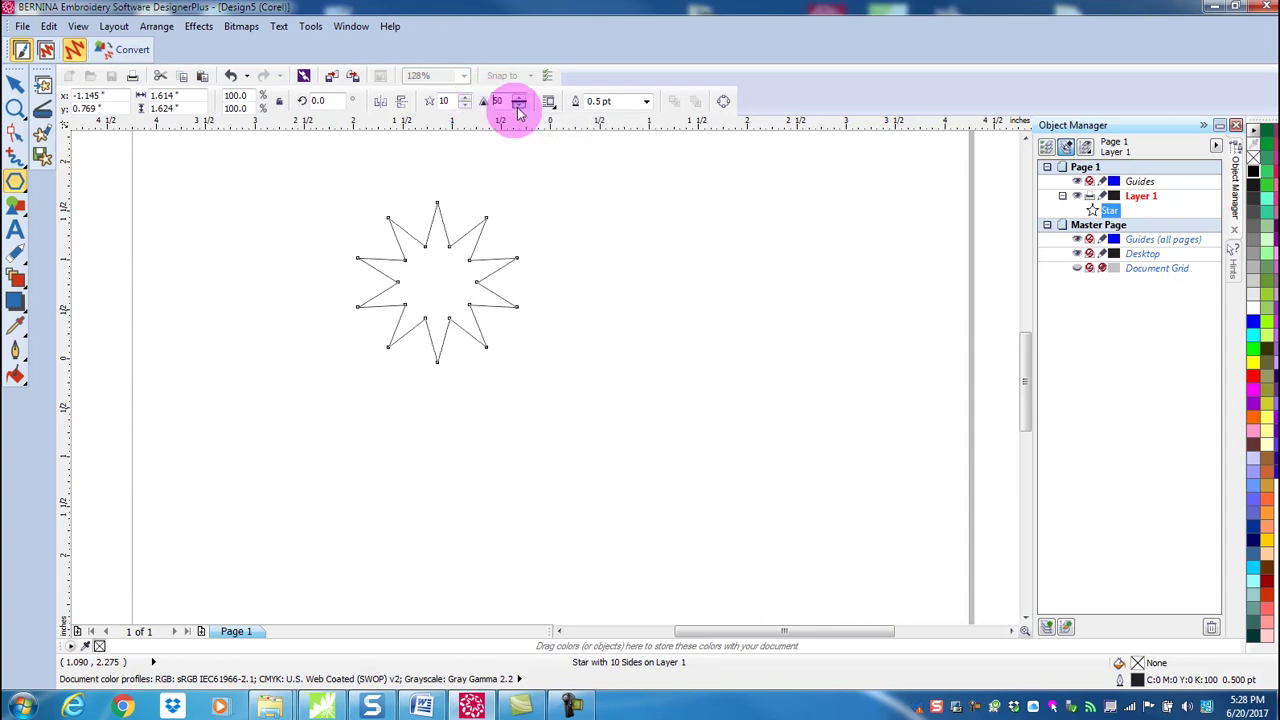
pyautogui.click(519, 105)
pyautogui.click(519, 105)
pyautogui.click(519, 105)
pyautogui.click(519, 105)
pyautogui.click(519, 105)
pyautogui.click(519, 105)
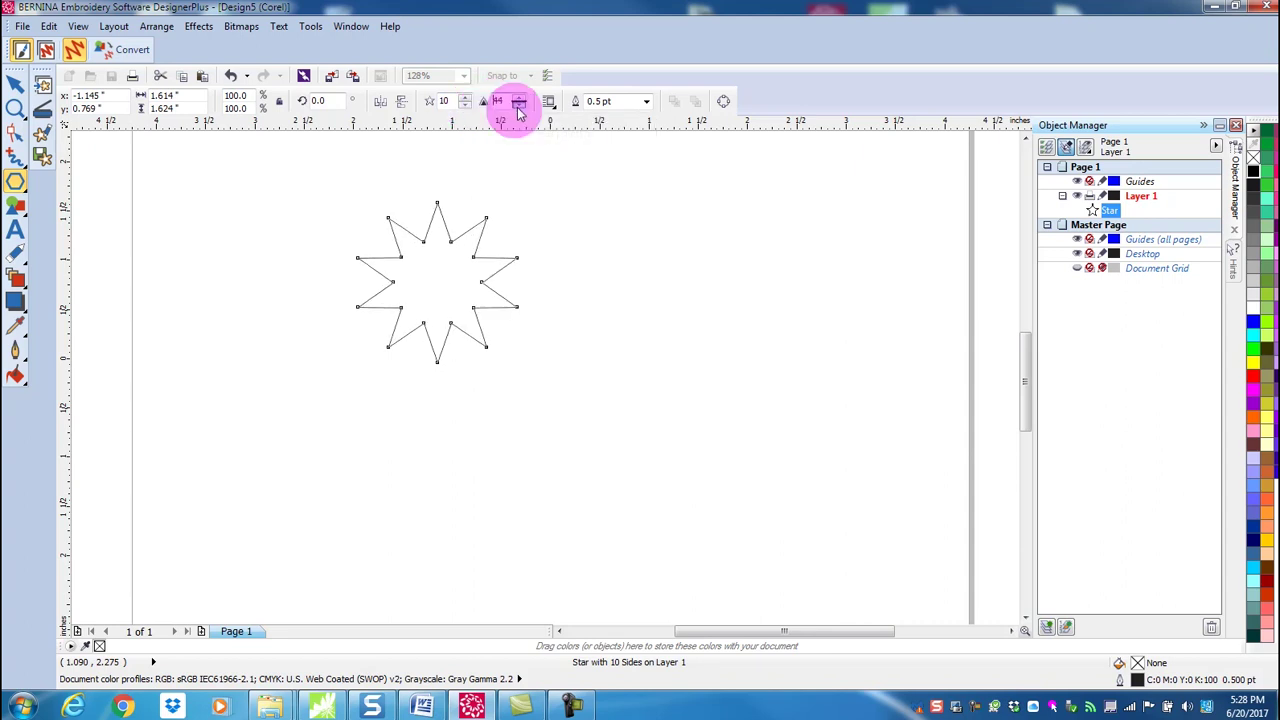
pyautogui.click(519, 105)
pyautogui.click(519, 105)
pyautogui.click(519, 105)
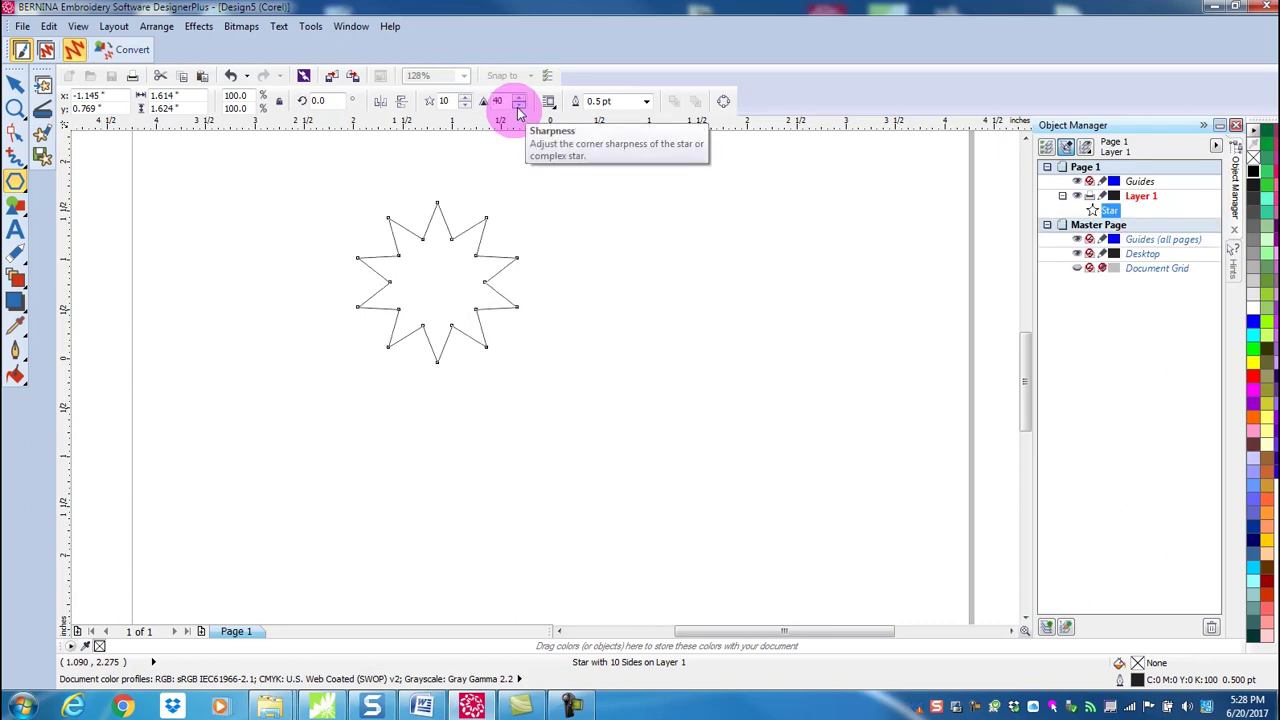
pyautogui.click(128, 53)
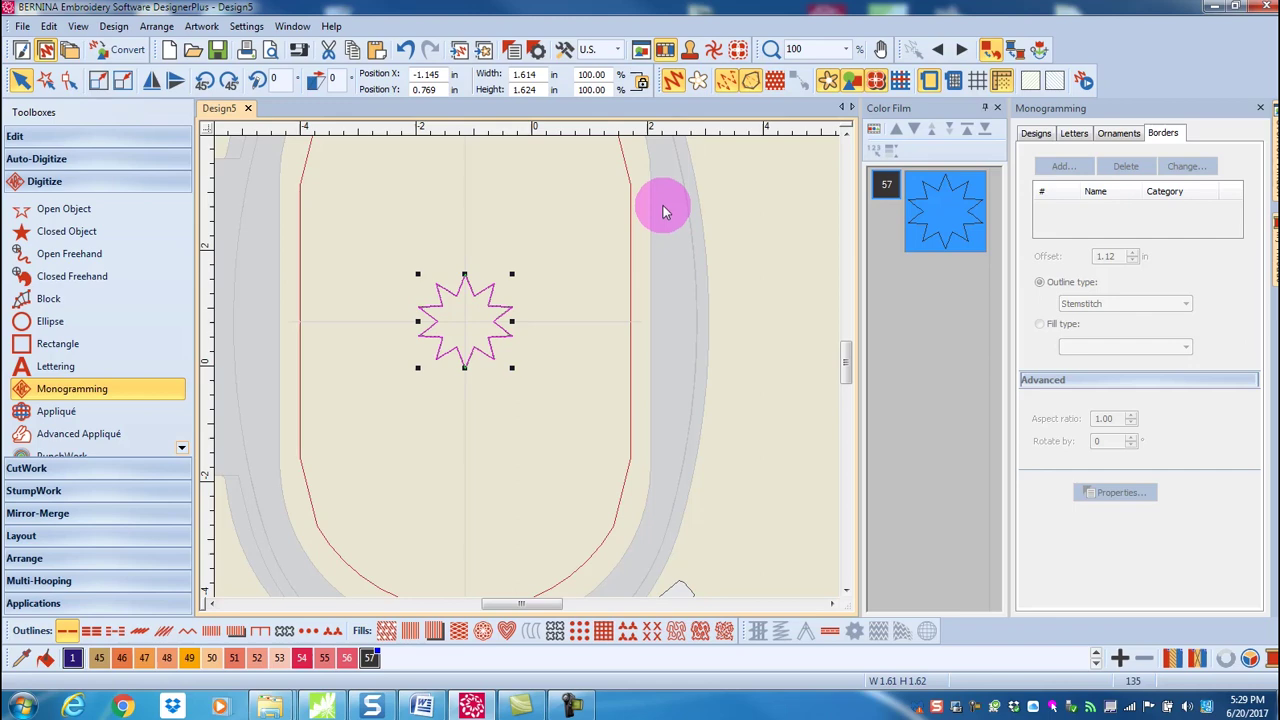
# Create a border from the star in the Custom Monogram set, named Starburst
pyautogui.click(243, 27)
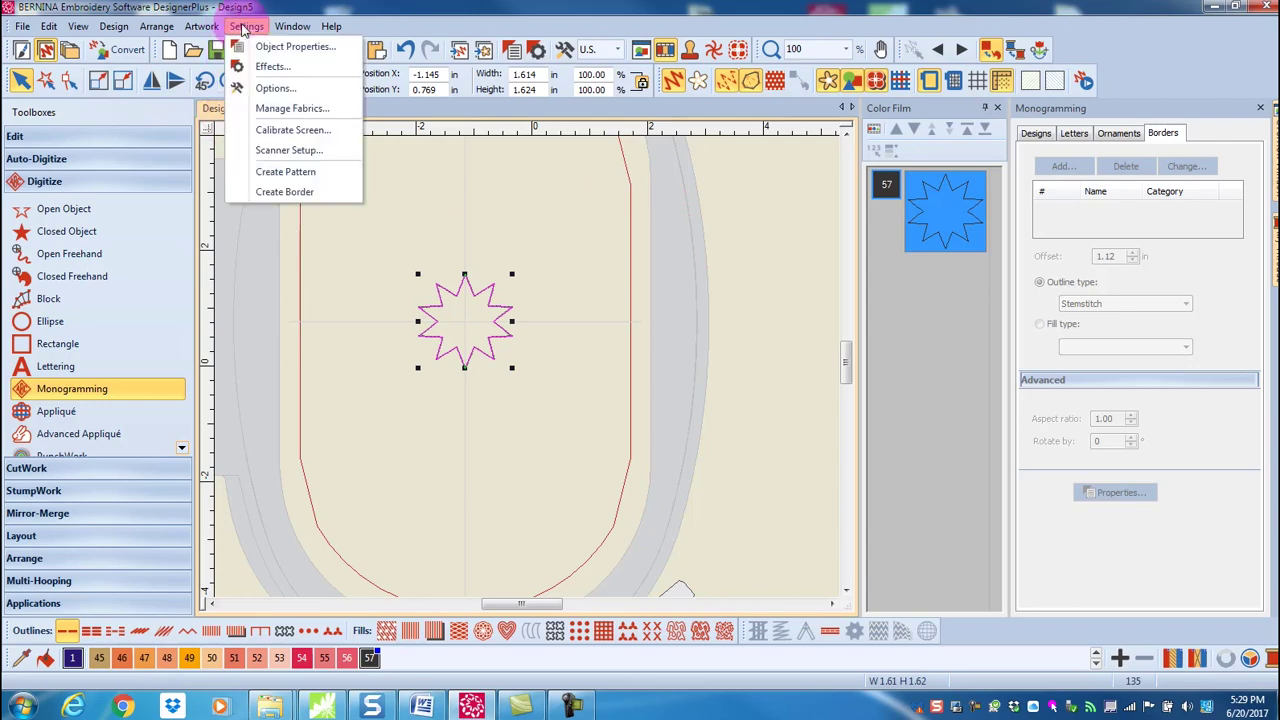
pyautogui.click(284, 192)
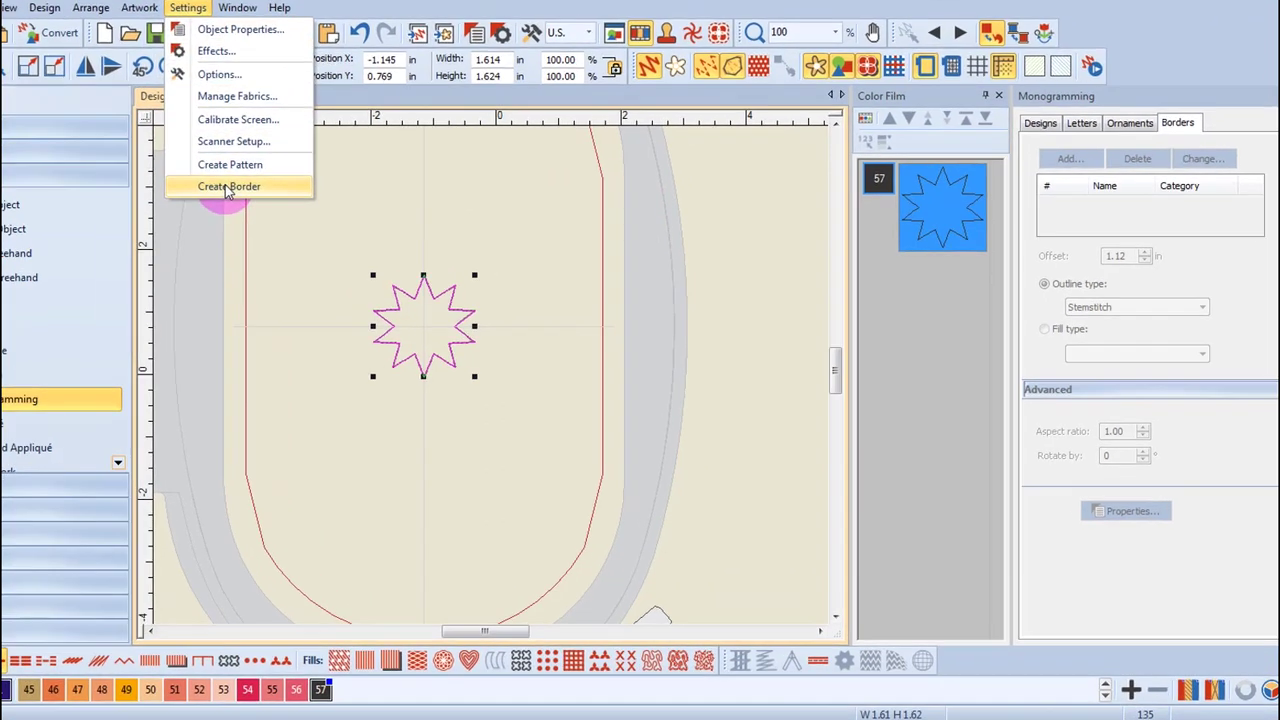
pyautogui.click(620, 377)
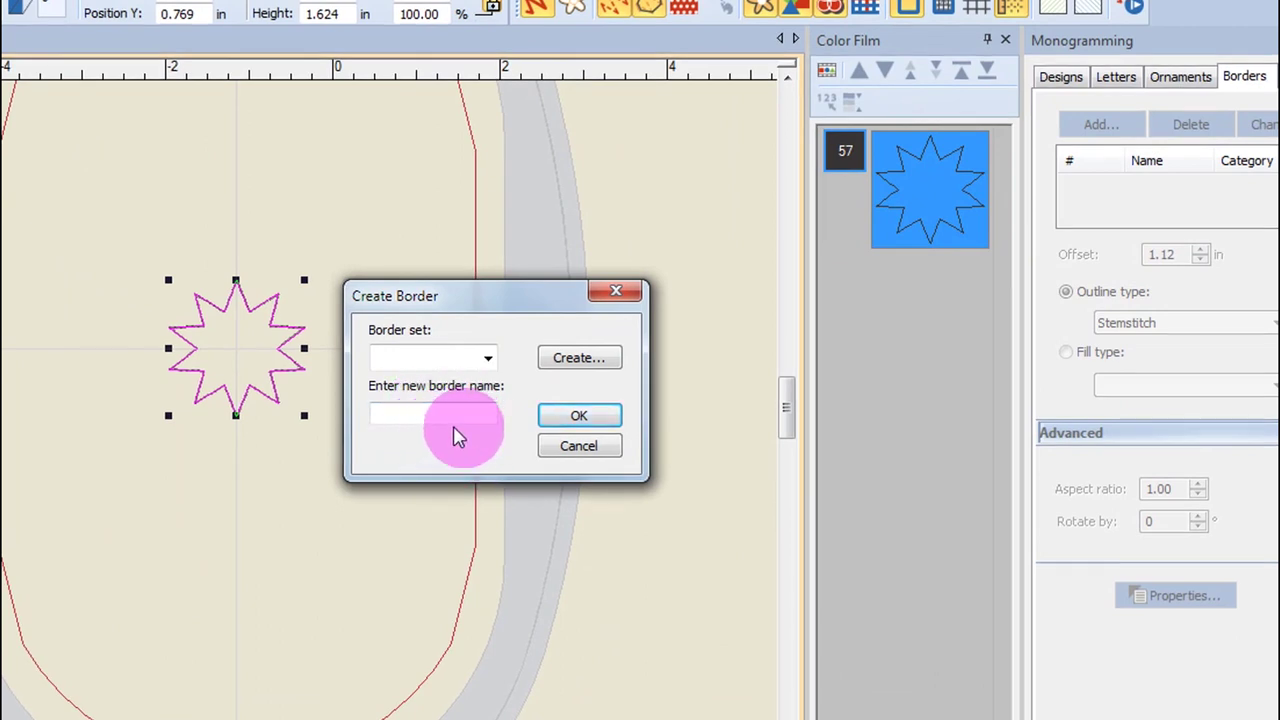
pyautogui.click(590, 358)
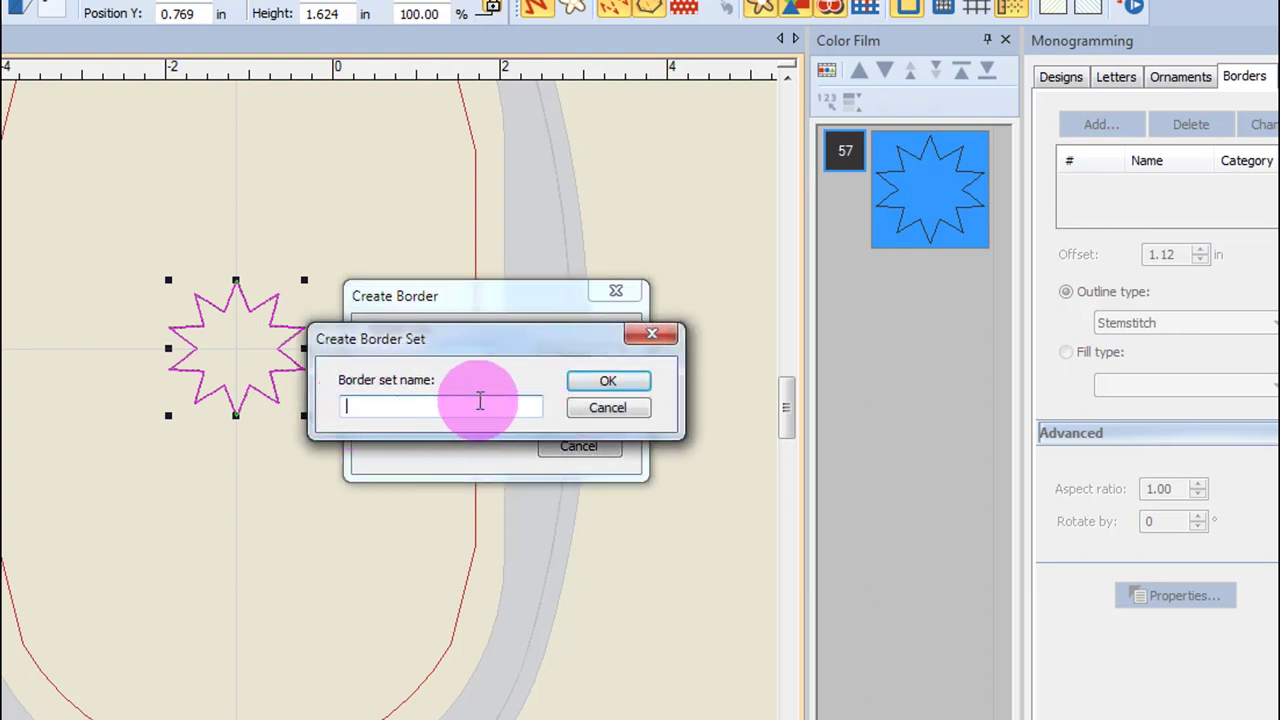
pyautogui.click(598, 409)
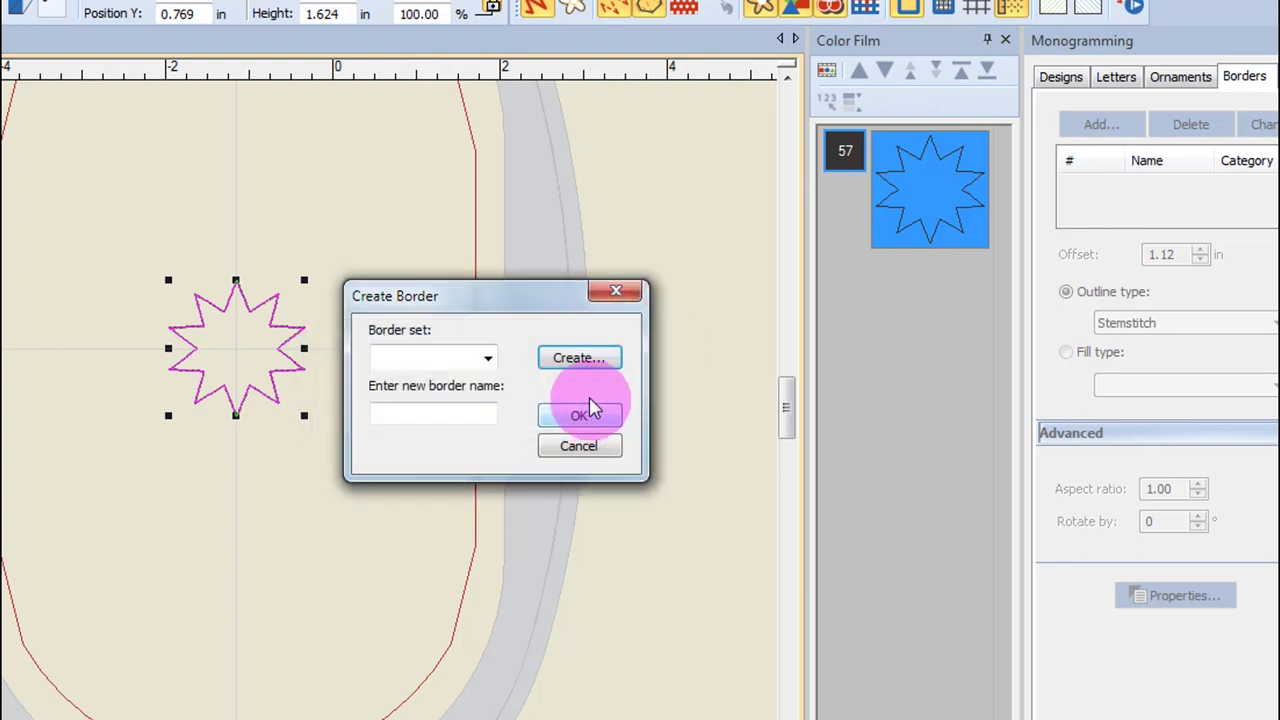
pyautogui.click(490, 362)
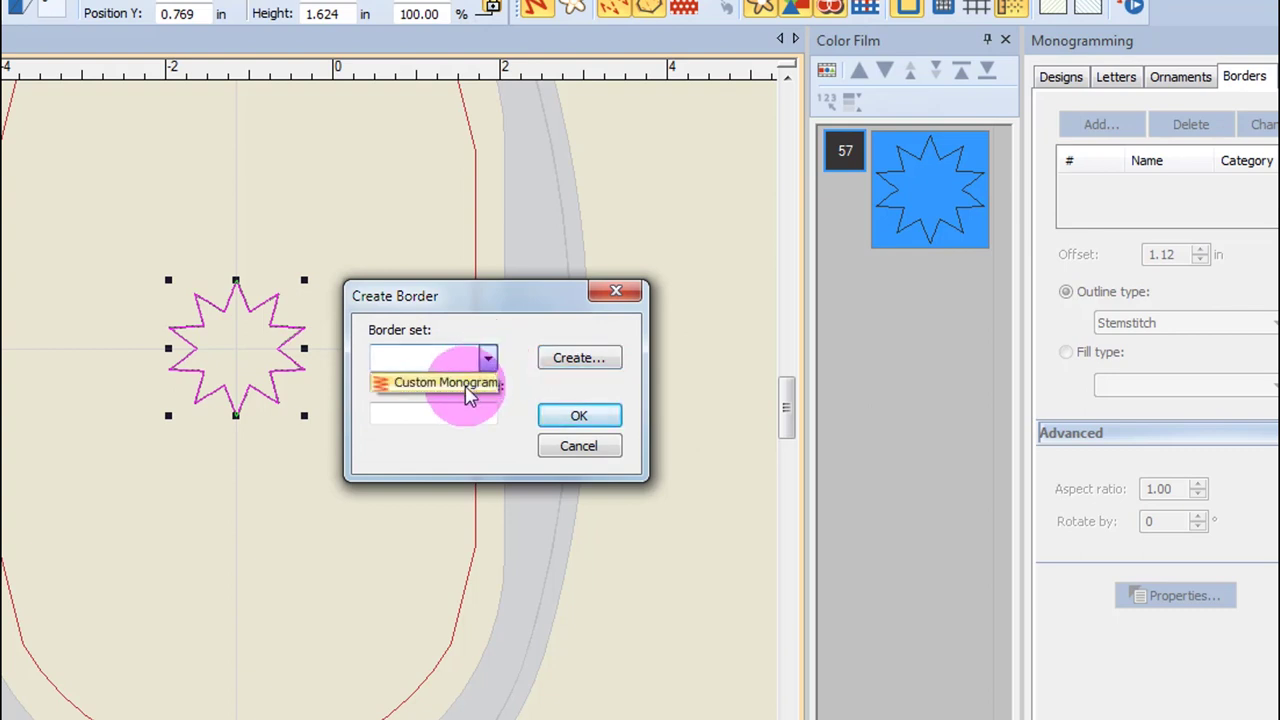
pyautogui.click(466, 388)
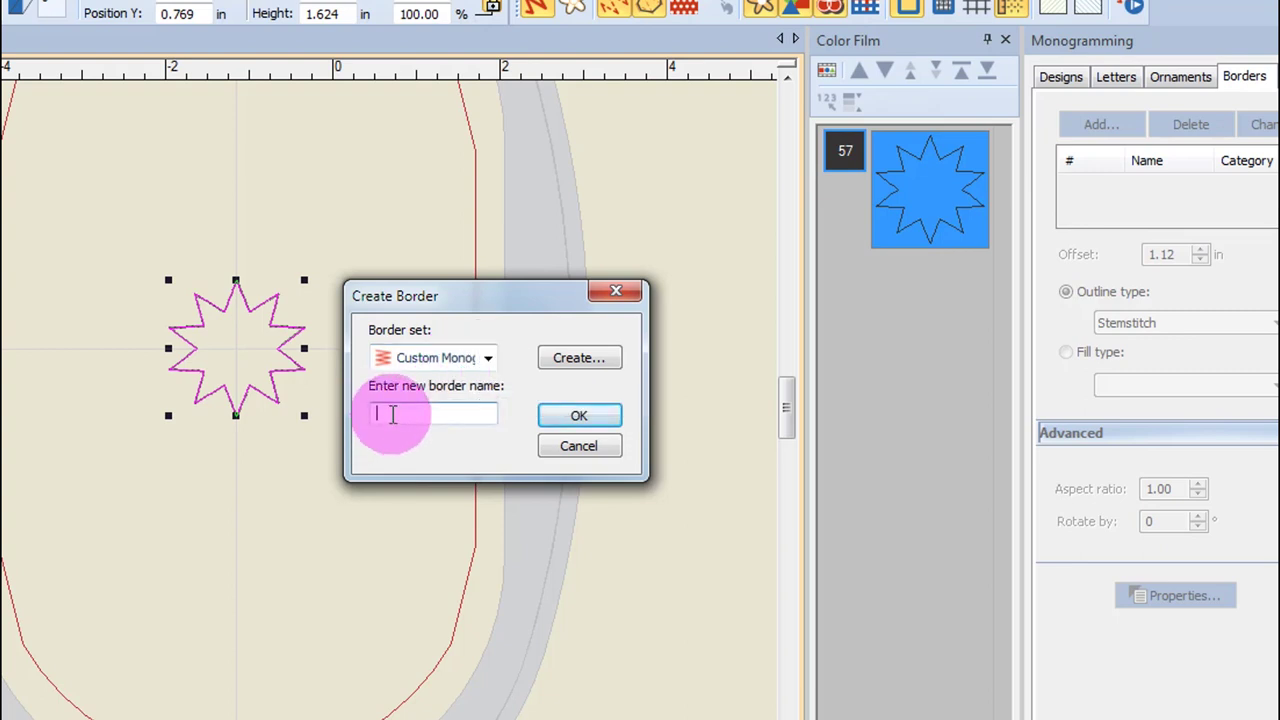
pyautogui.write('Starbur')
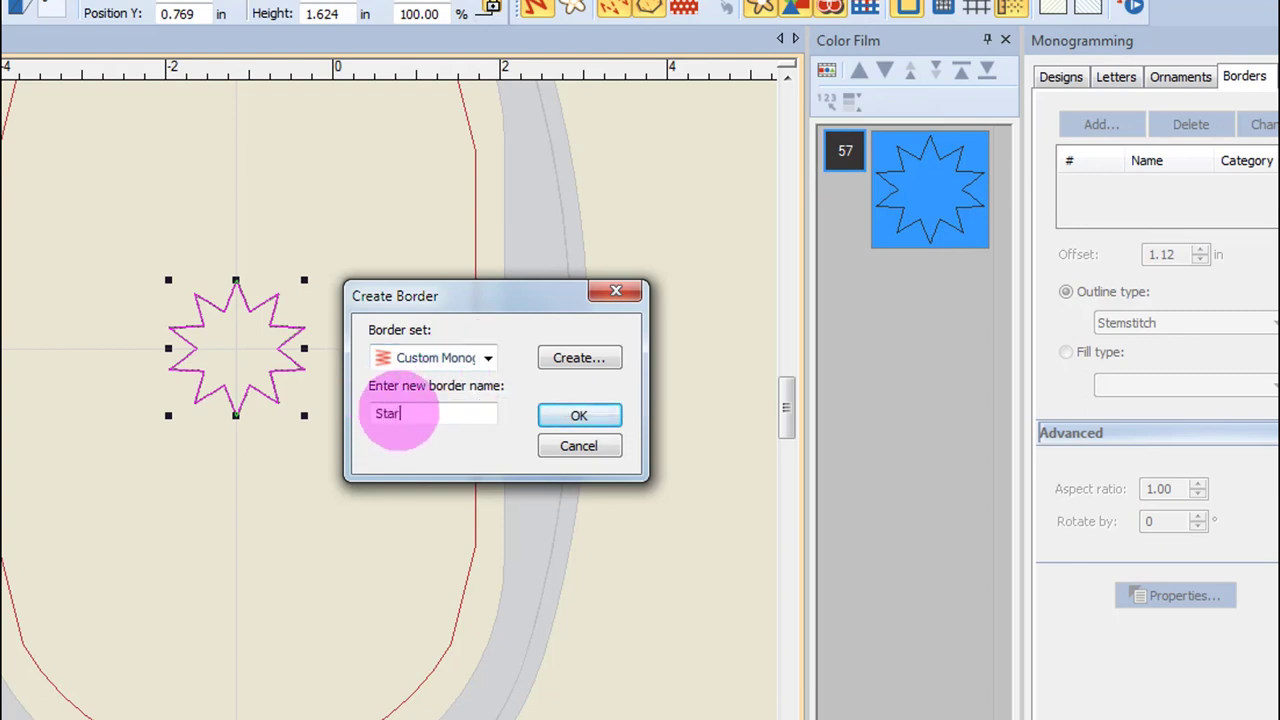
pyautogui.write('sh')
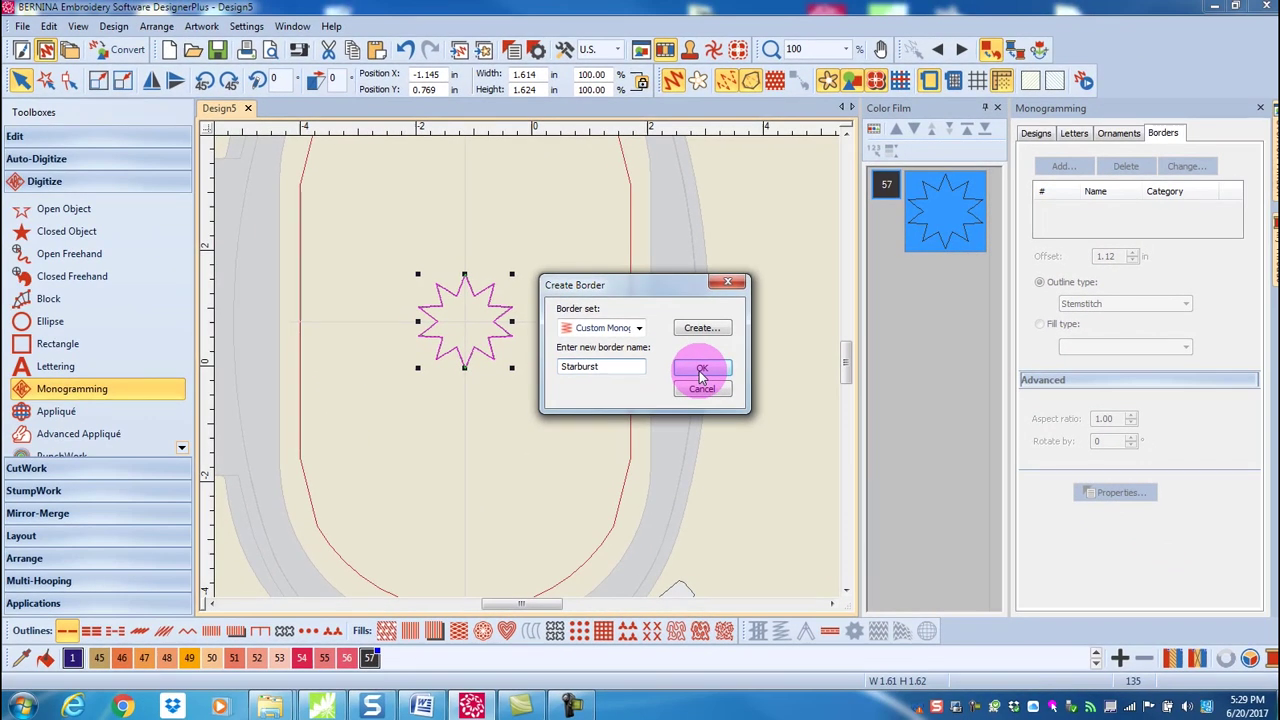
# Confirm the Starburst border, set its reference line, then delete the star from Design5
pyautogui.click(578, 411)
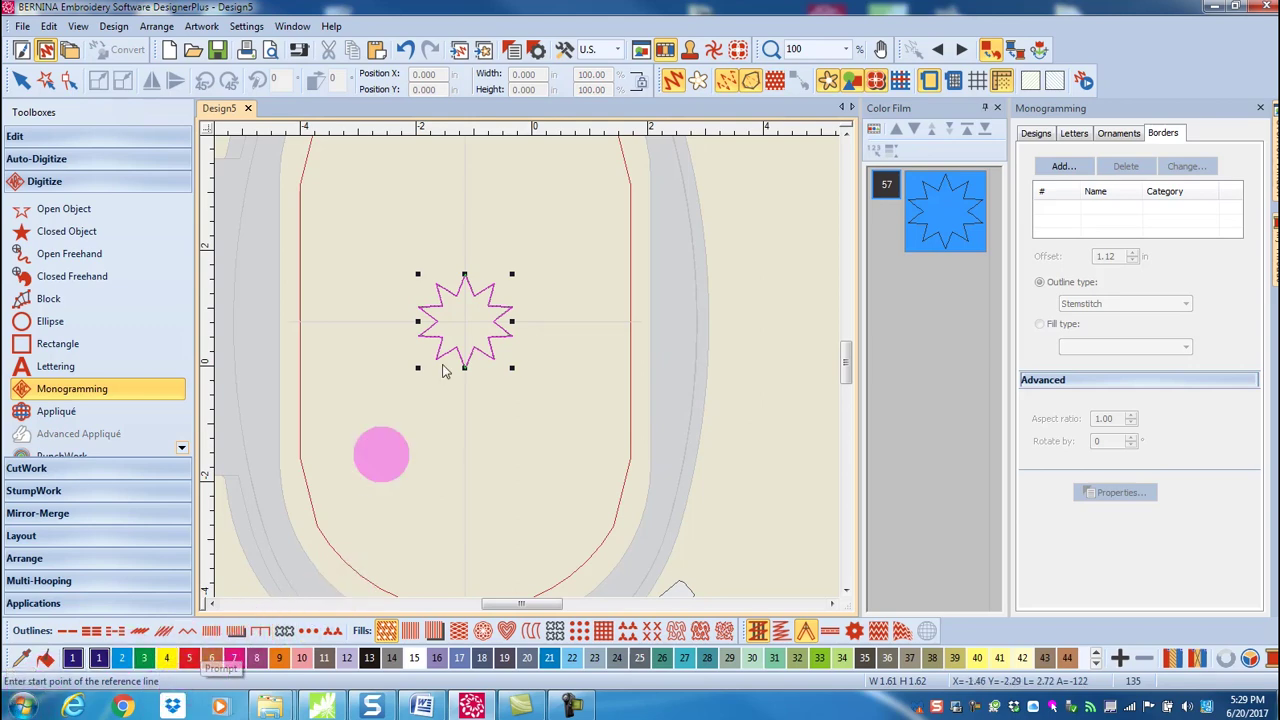
pyautogui.click(493, 290)
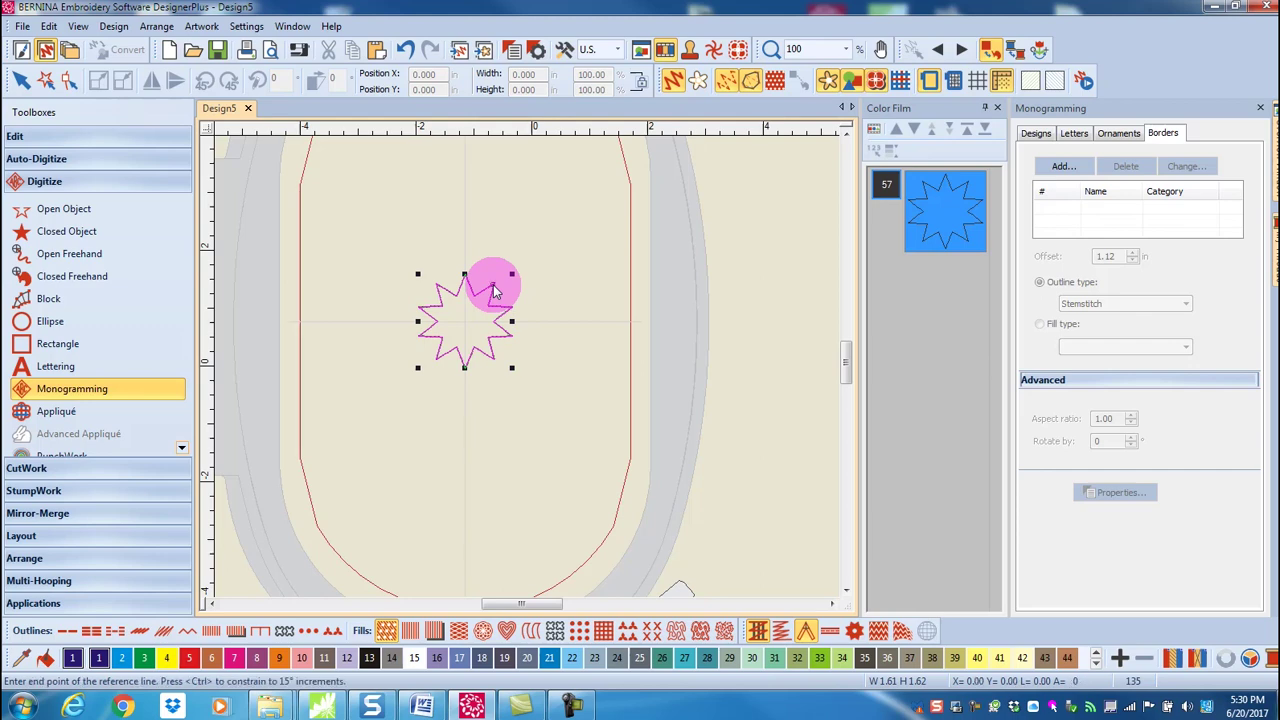
pyautogui.click(493, 290)
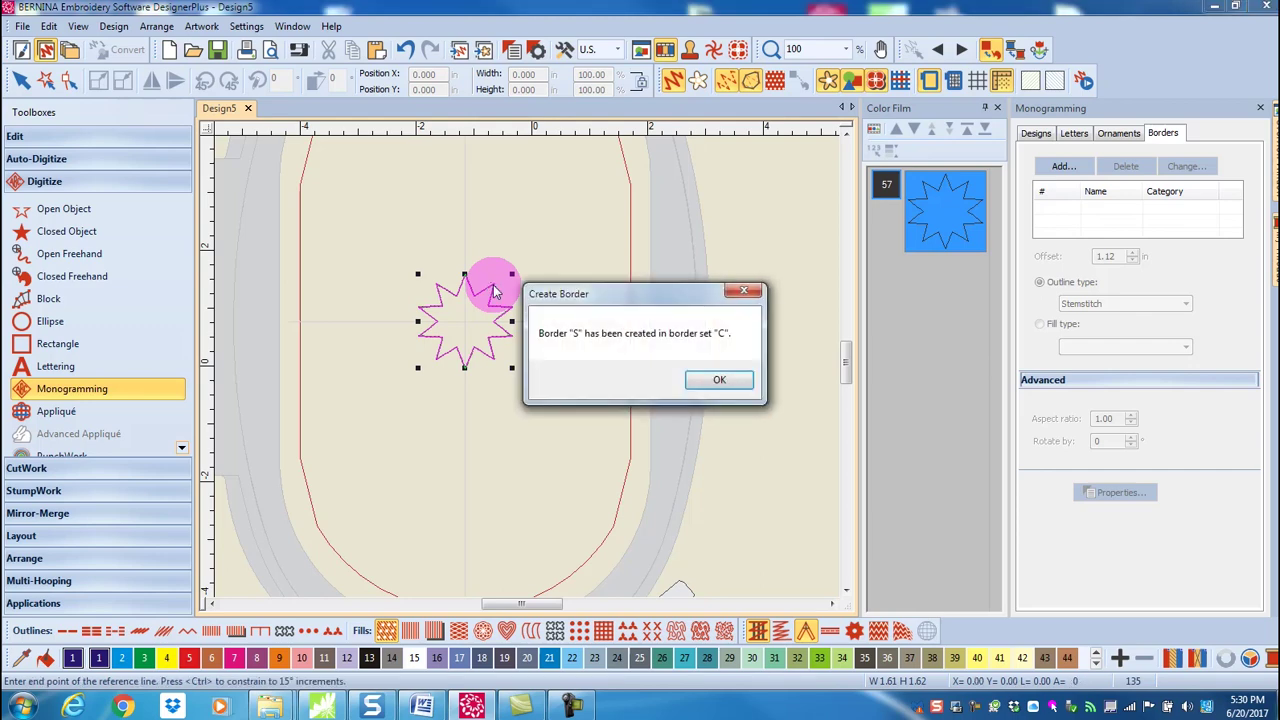
pyautogui.click(706, 385)
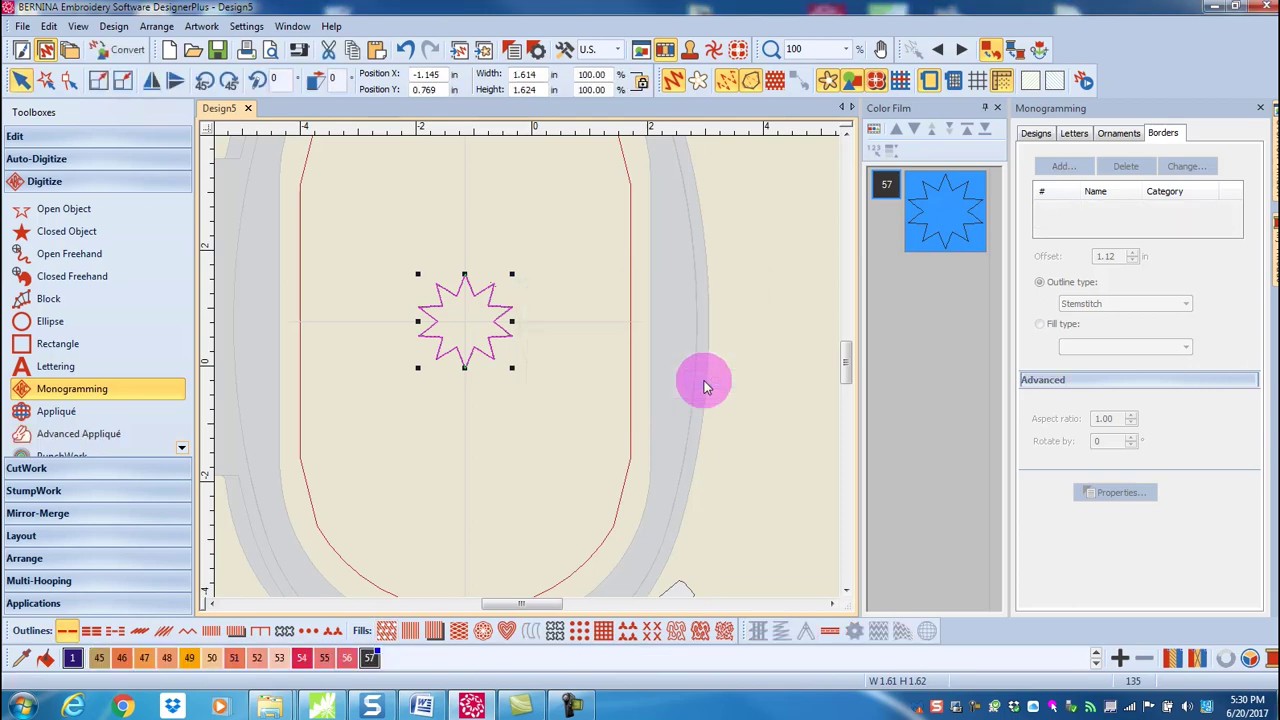
pyautogui.press('Delete')
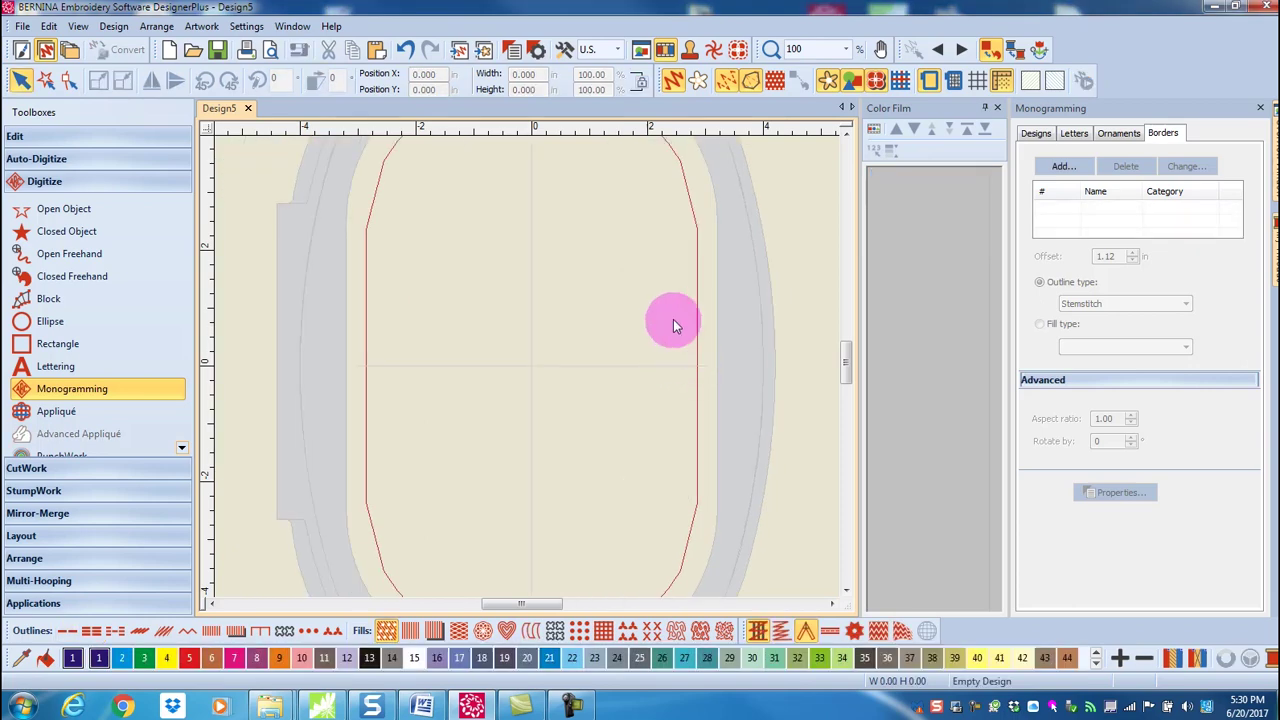
# Enter GTH as the monogram letters and frame it with the Custom Monogram Starburst border
pyautogui.click(1068, 134)
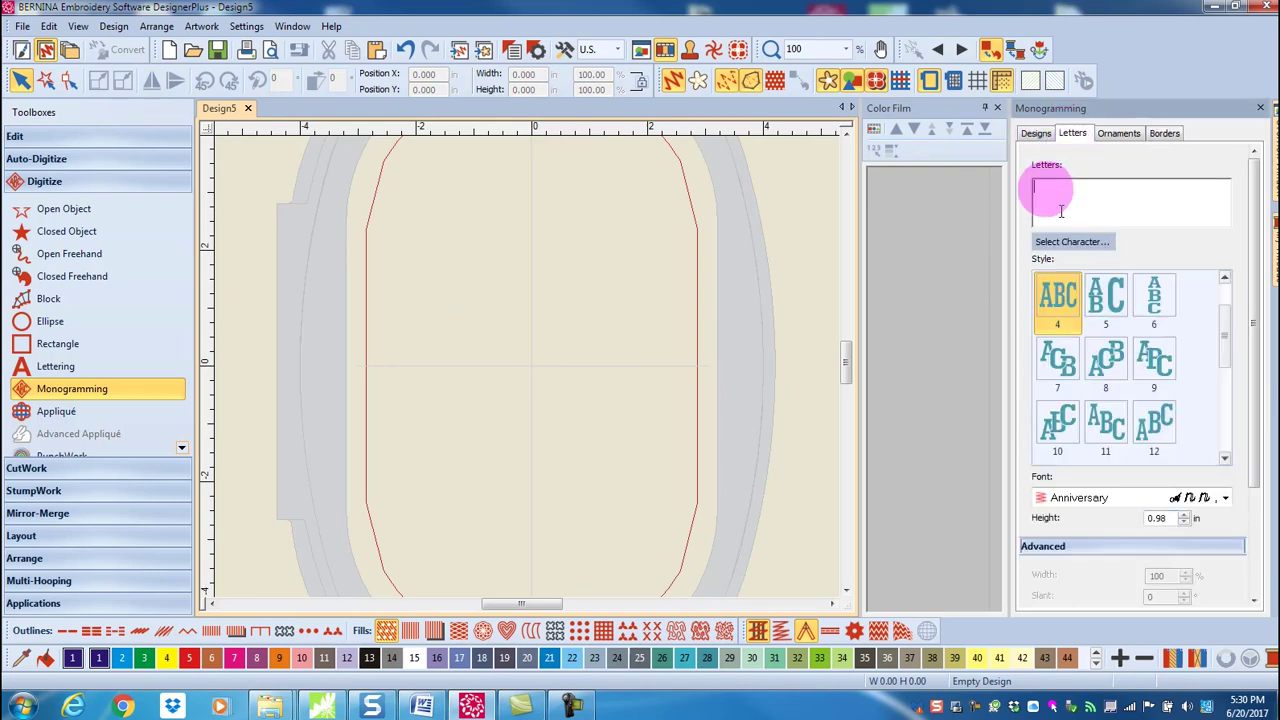
pyautogui.write('GTH')
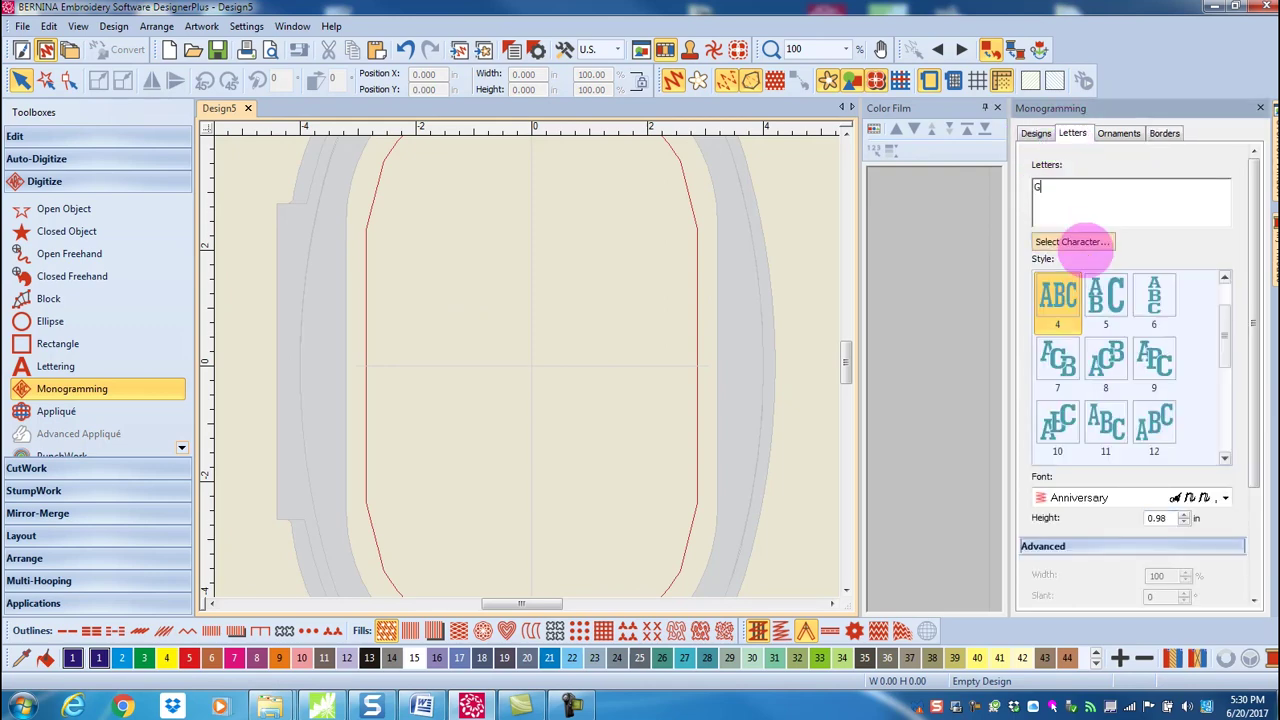
pyautogui.click(1164, 134)
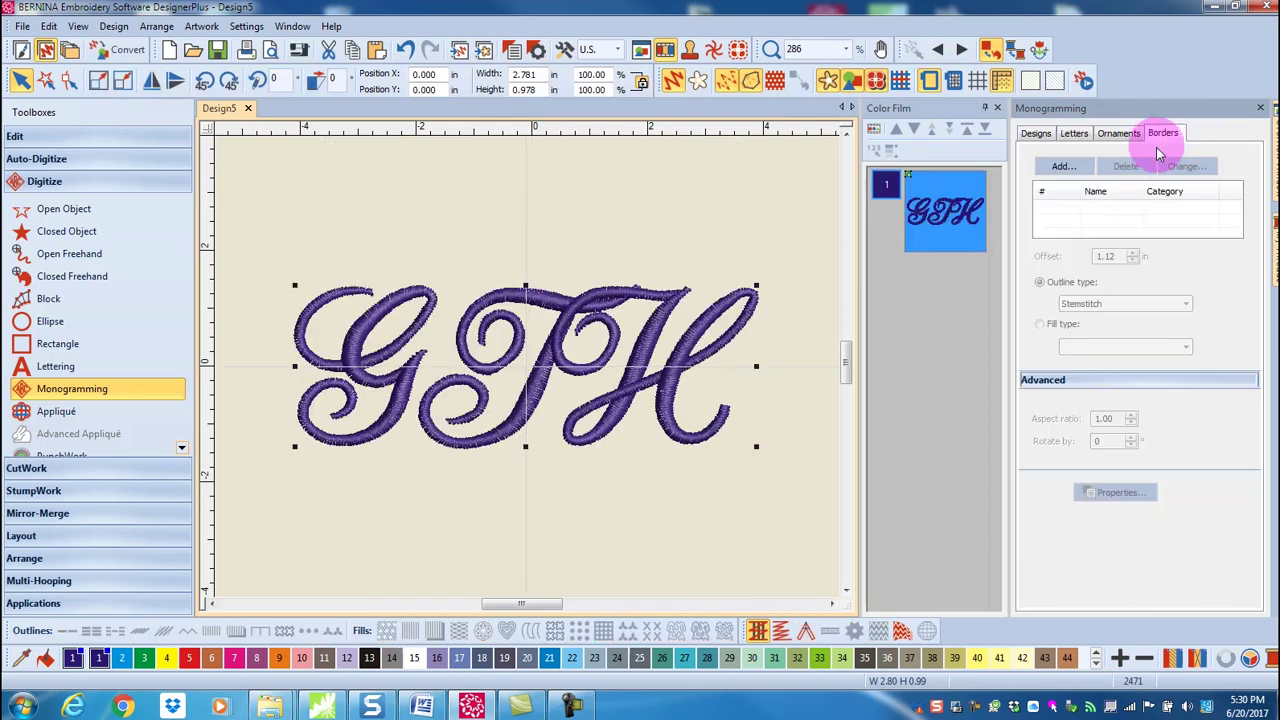
pyautogui.click(1060, 167)
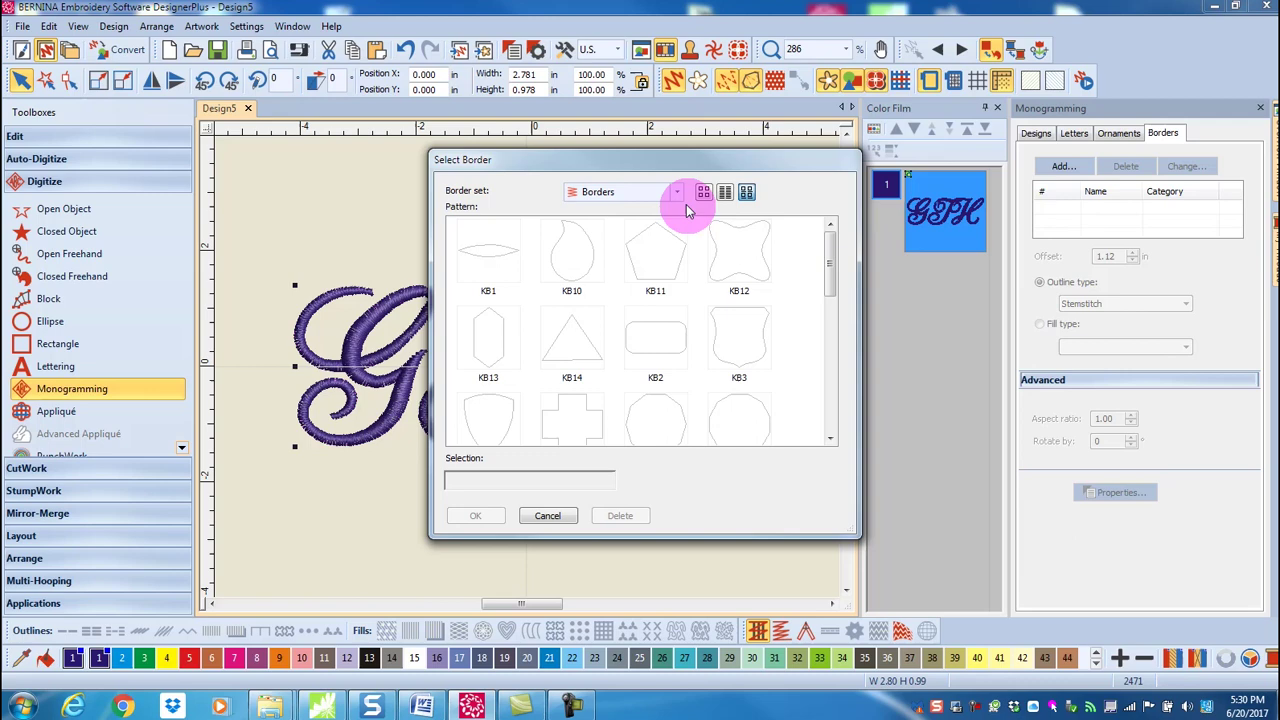
pyautogui.click(676, 192)
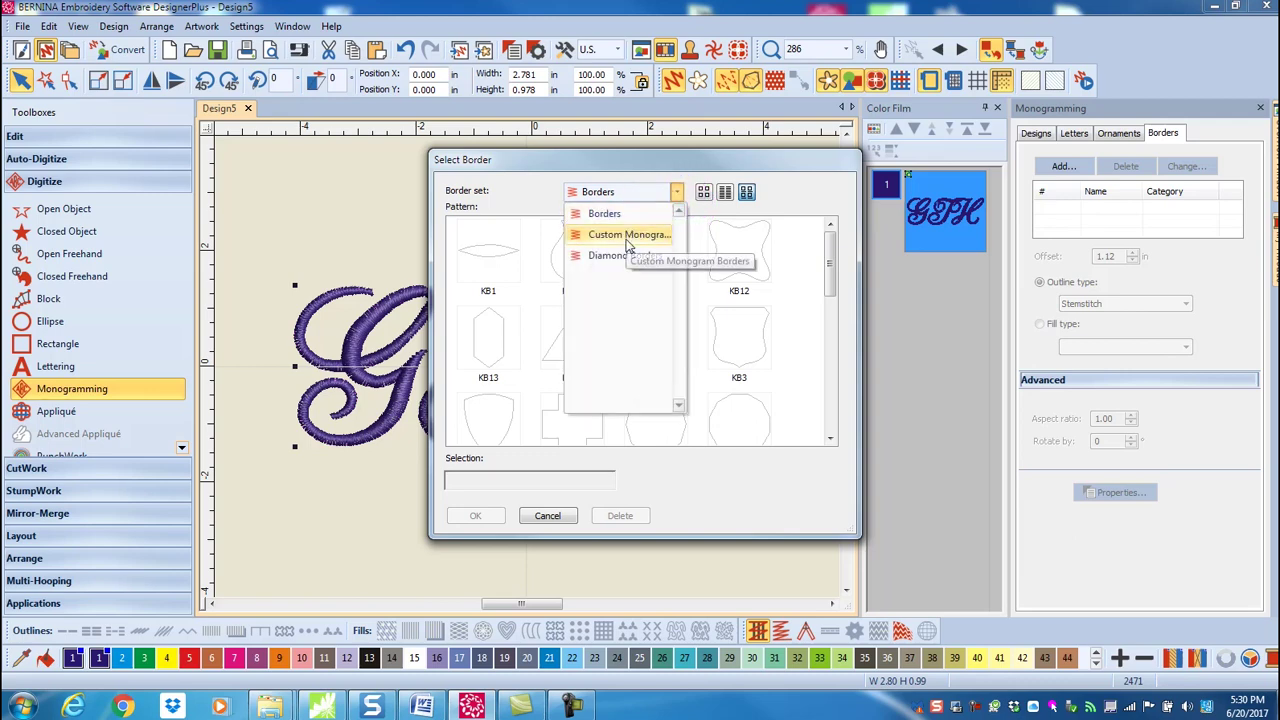
pyautogui.click(628, 236)
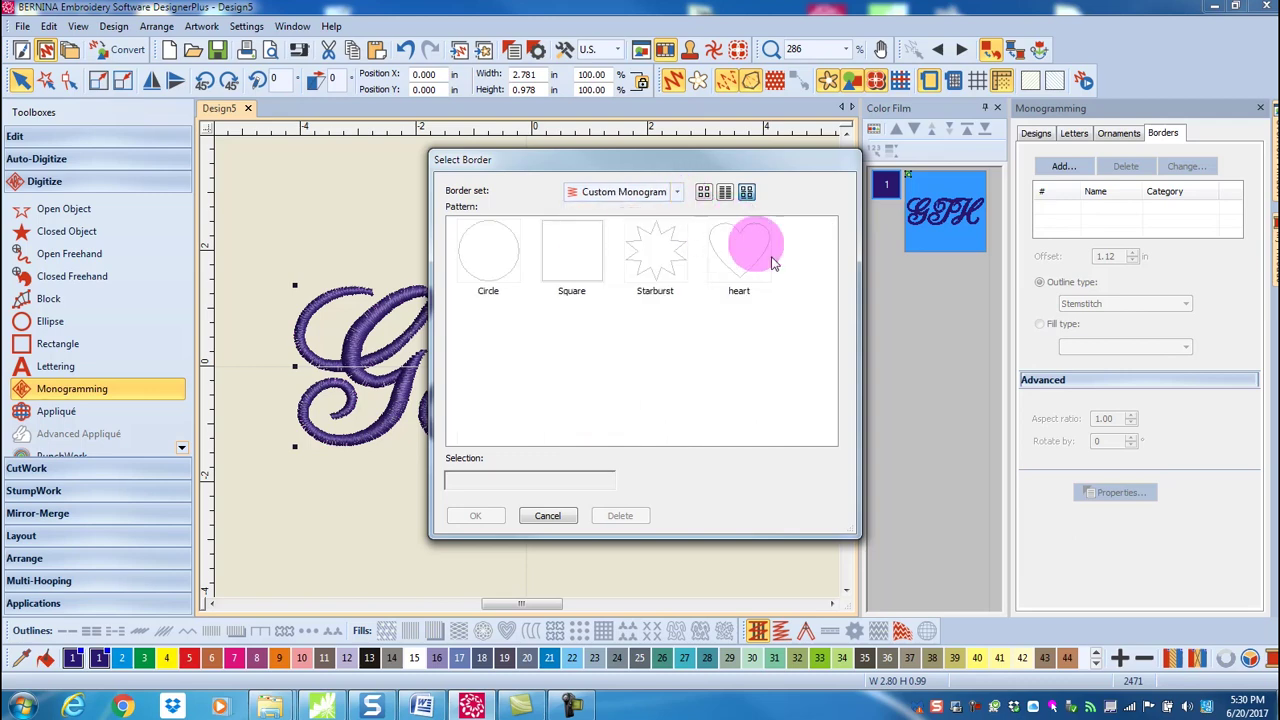
pyautogui.click(668, 262)
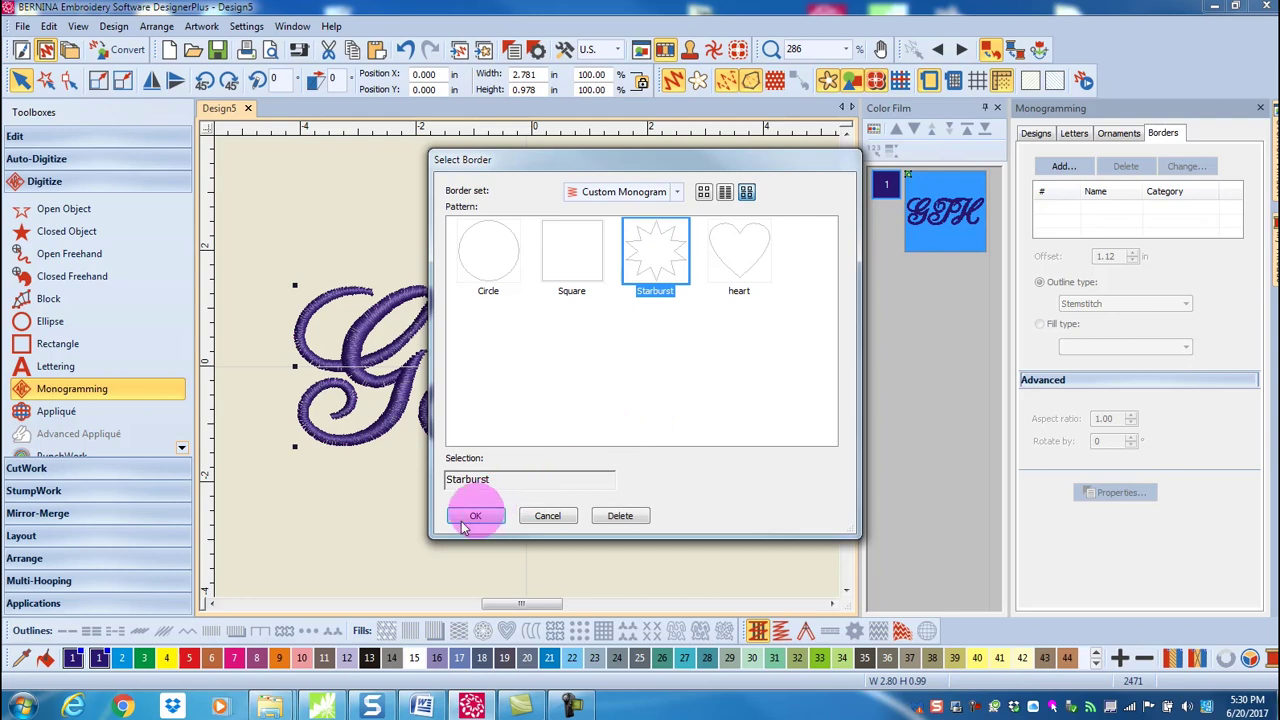
pyautogui.click(465, 516)
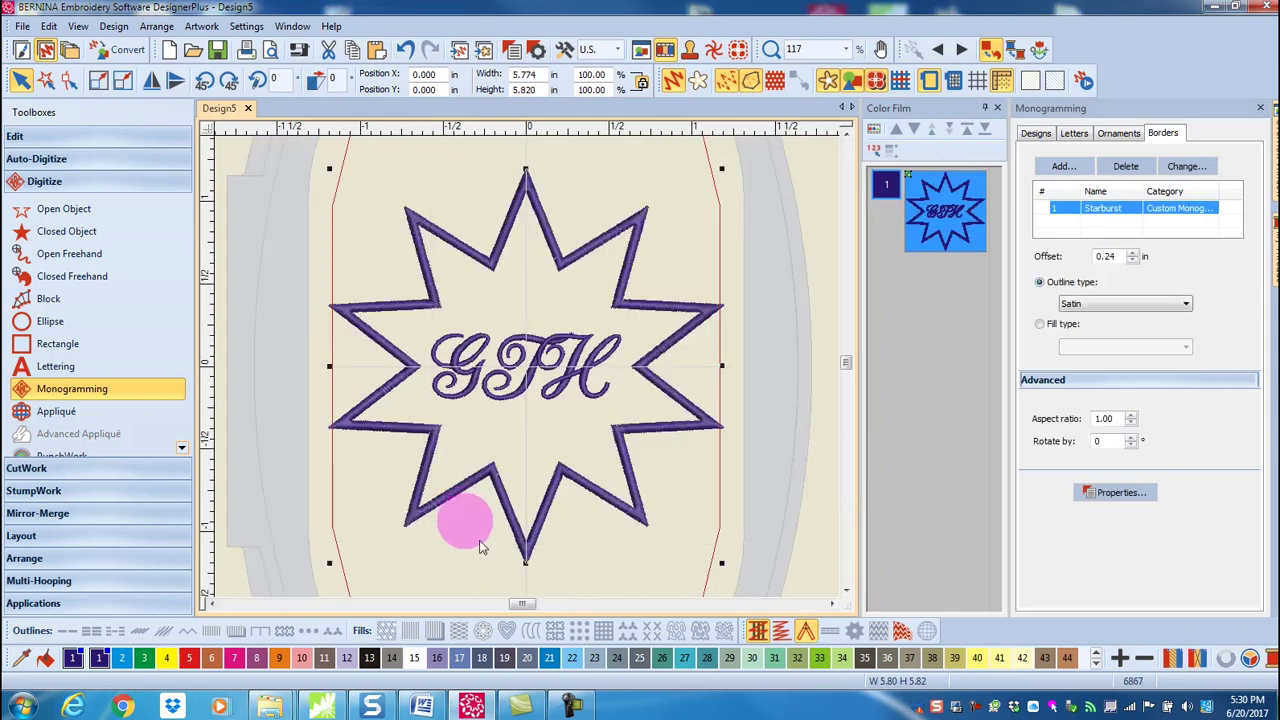